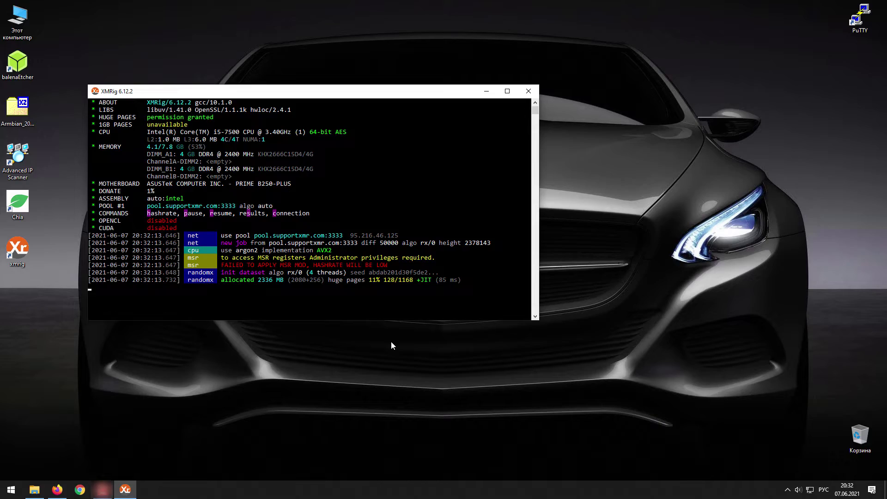
- Close the XMRig miner window and launch the Chia Blockchain client from the desktop
key(super+l)
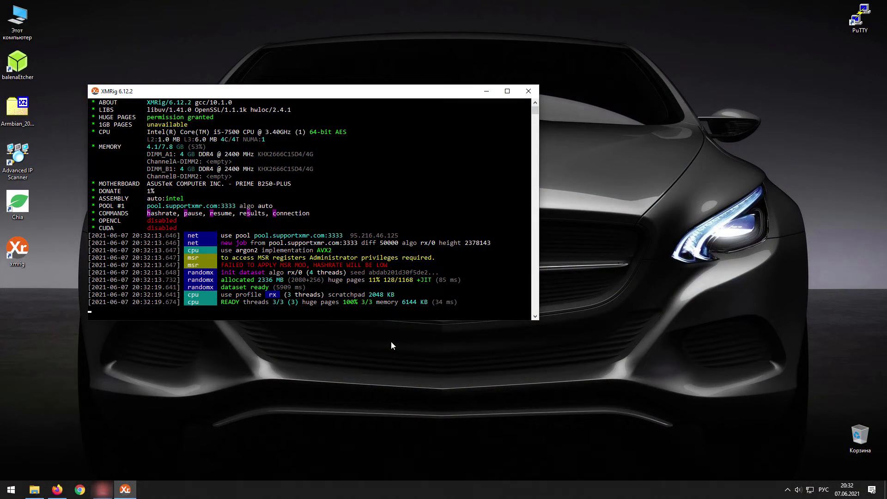
click(528, 91)
double_click(19, 202)
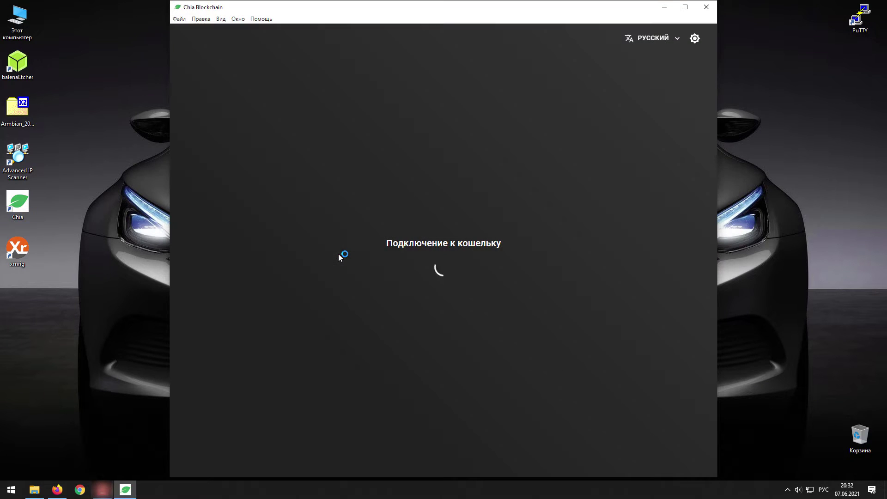
click(423, 238)
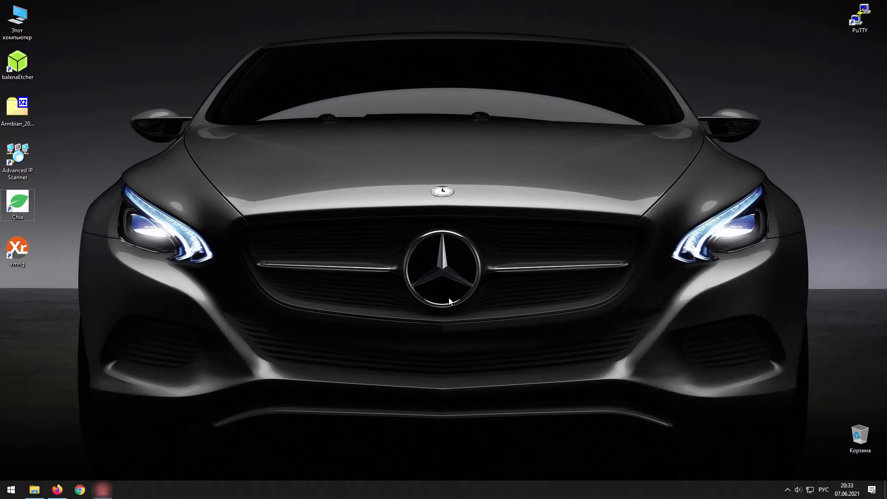
- View the basic Windows system information for this computer, including processor and memory, and close it
key(super+Pause)
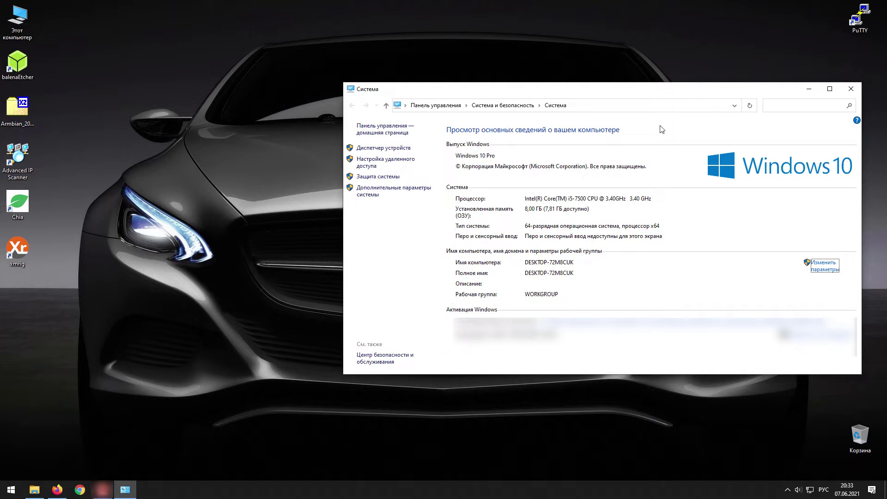
click(850, 89)
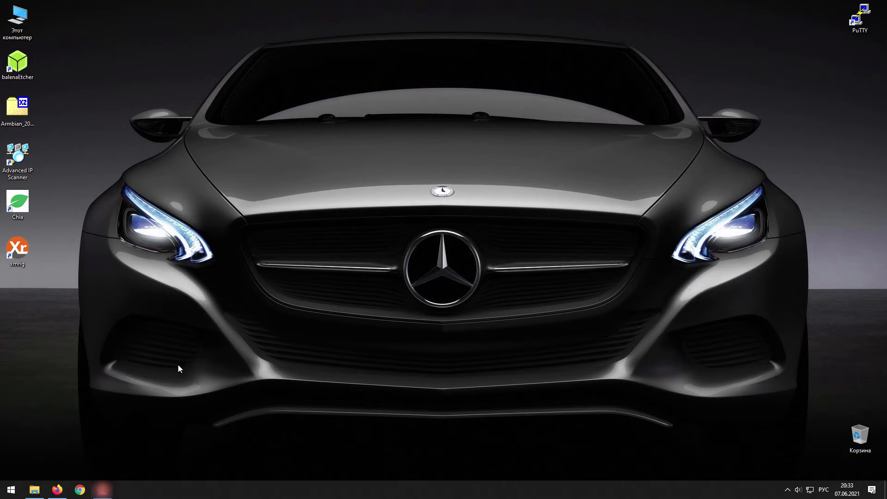
click(11, 489)
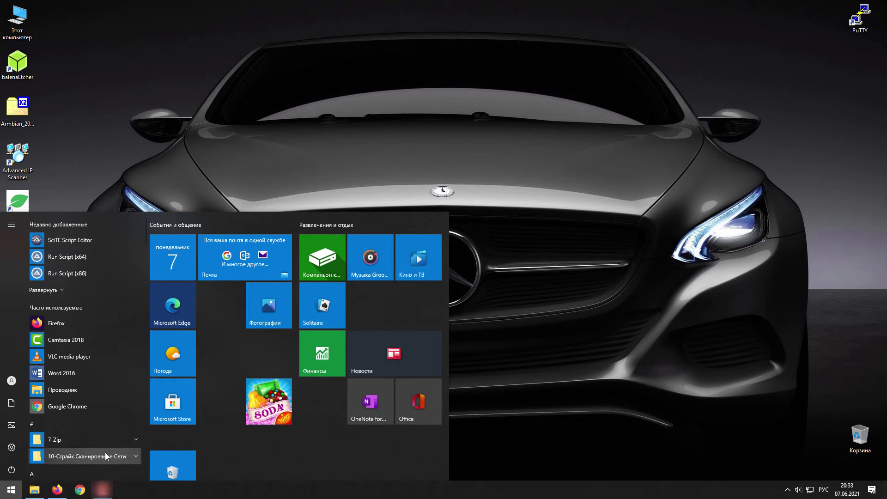
text(план)
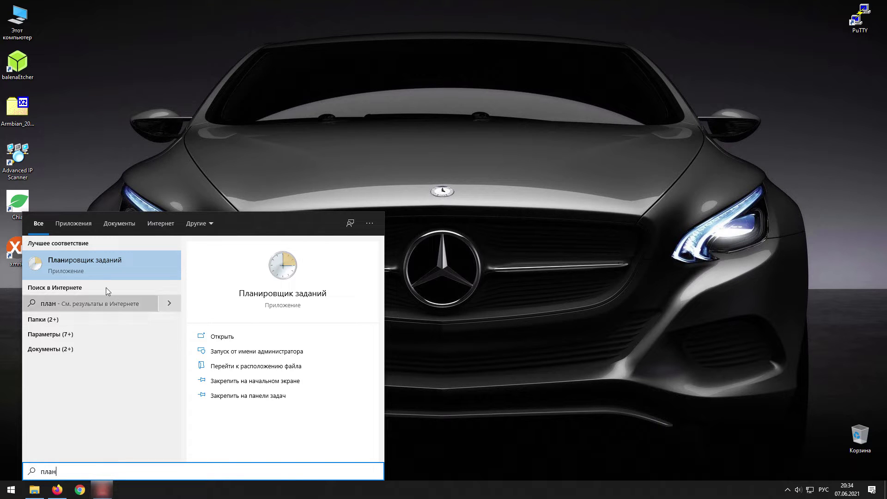
click(441, 398)
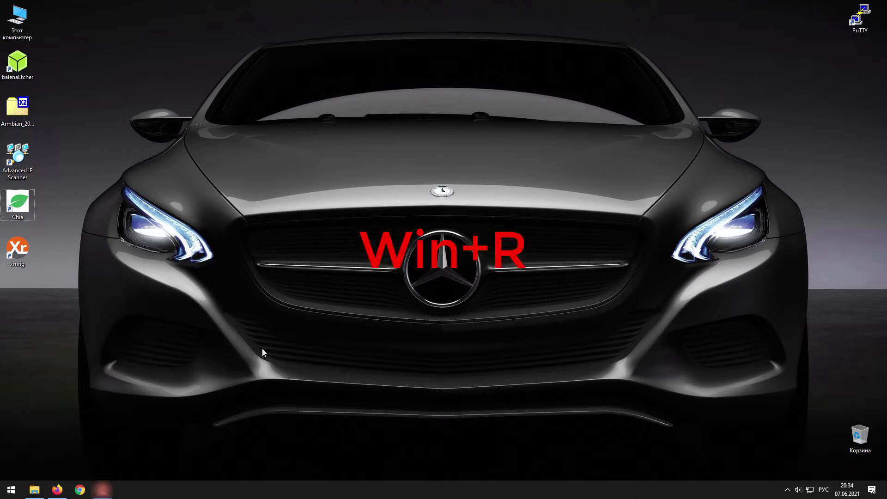
- Open Task Scheduler by running taskschd.msc and display the tasks in the Task Scheduler Library
key(super+r)
text(taskschd.msc)
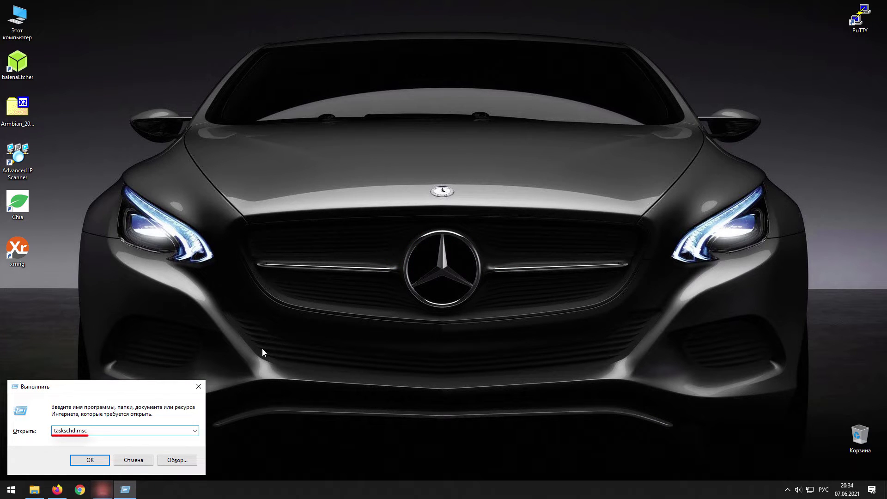
key(Return)
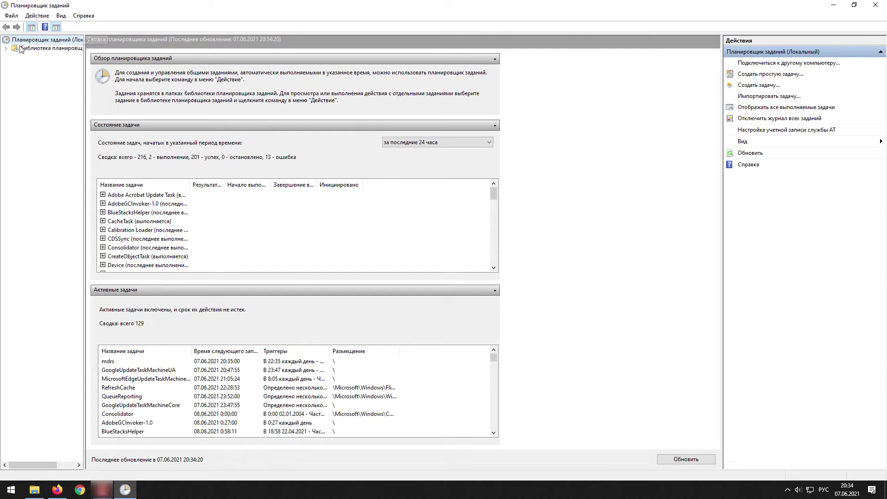
click(7, 49)
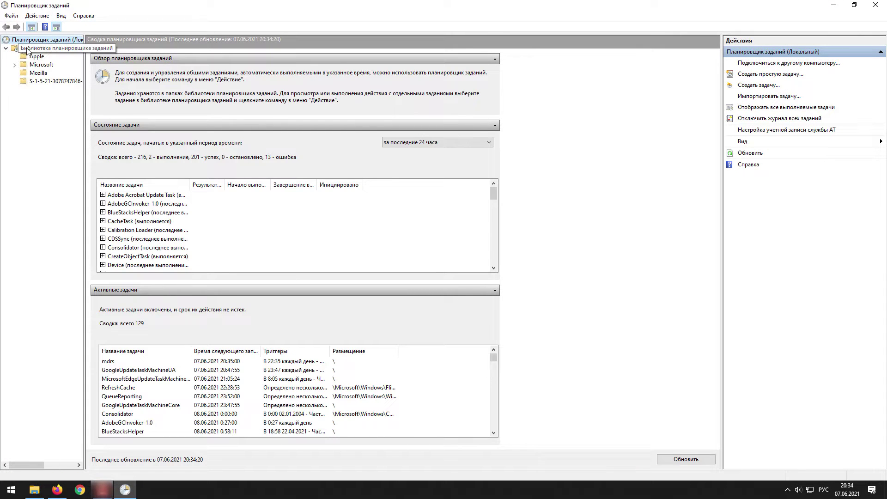
click(37, 49)
scroll(268, 99, down, 1)
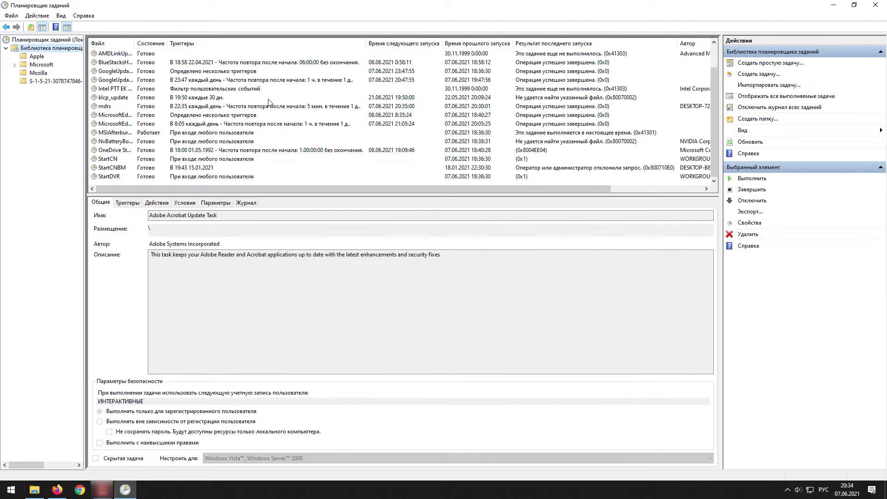
- Create a new scheduled task named mining and set it to run with the highest privileges
click(766, 75)
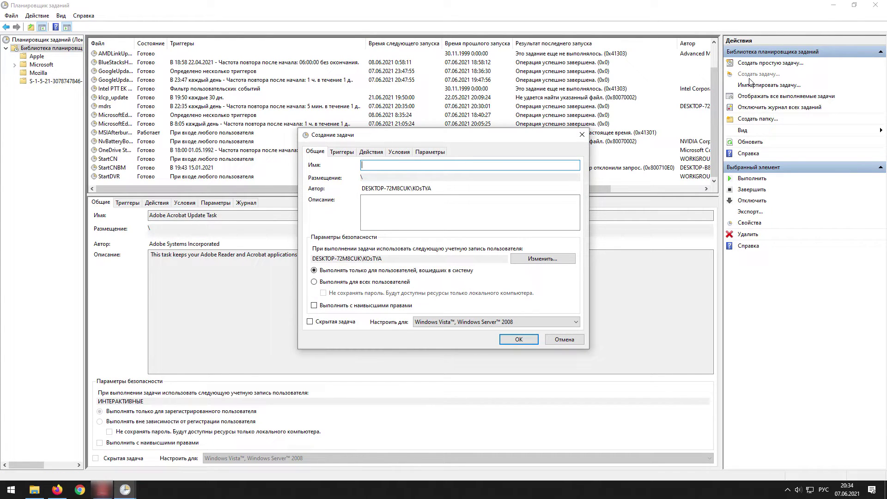
key(alt+shift)
text(mining)
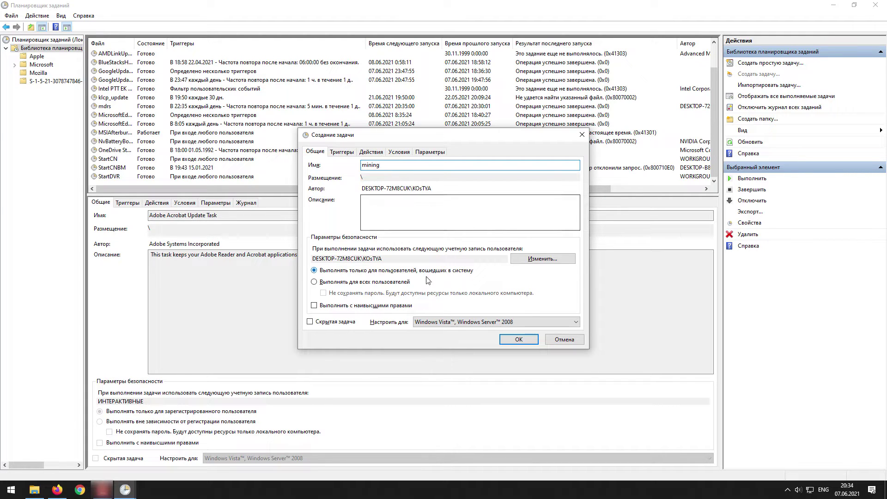
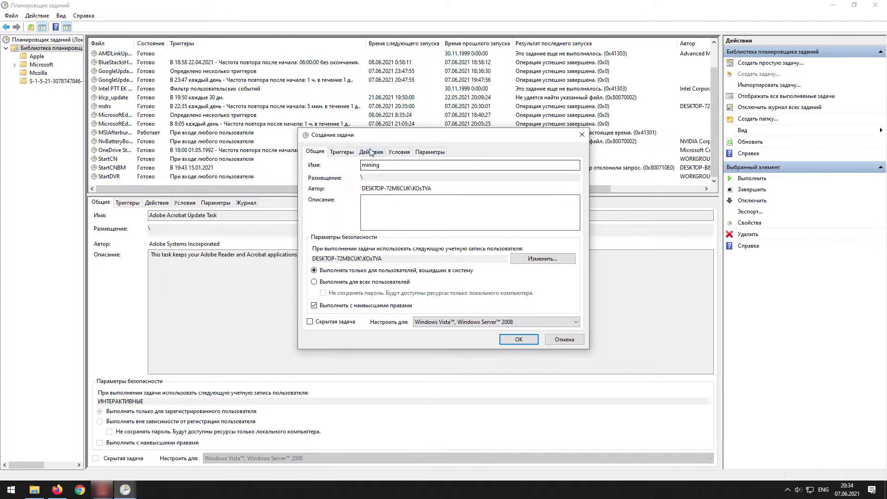
- Add a trigger that starts the mining task when any user locks the workstation (При блокировании рабочей станции)
click(342, 153)
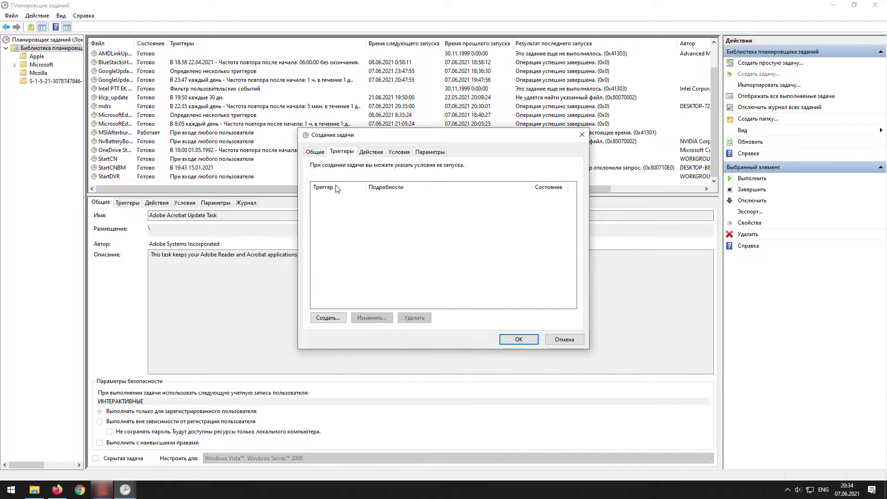
click(335, 318)
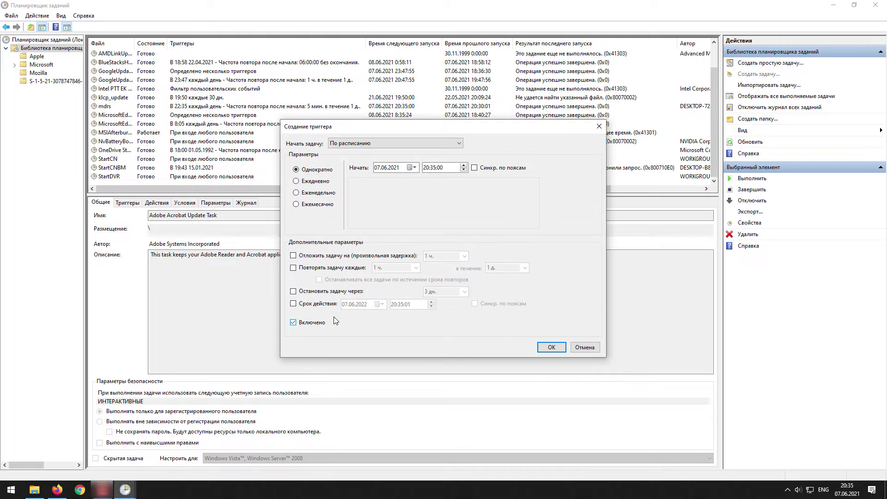
click(404, 144)
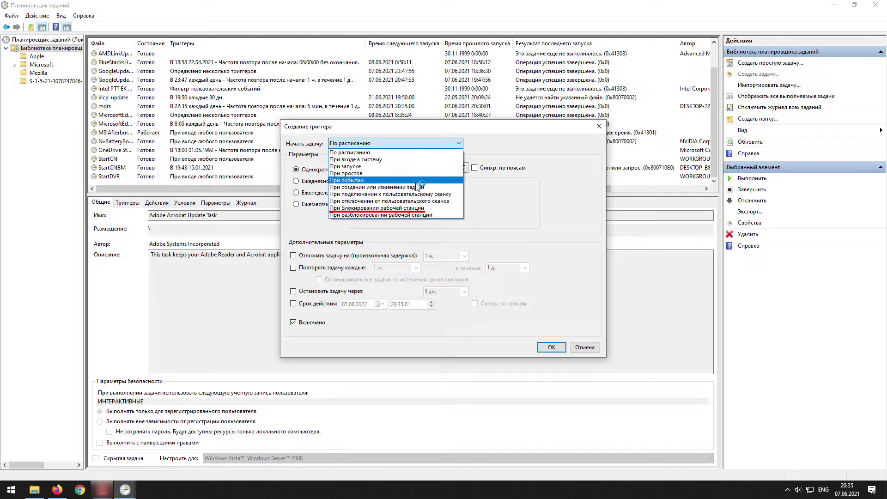
click(421, 207)
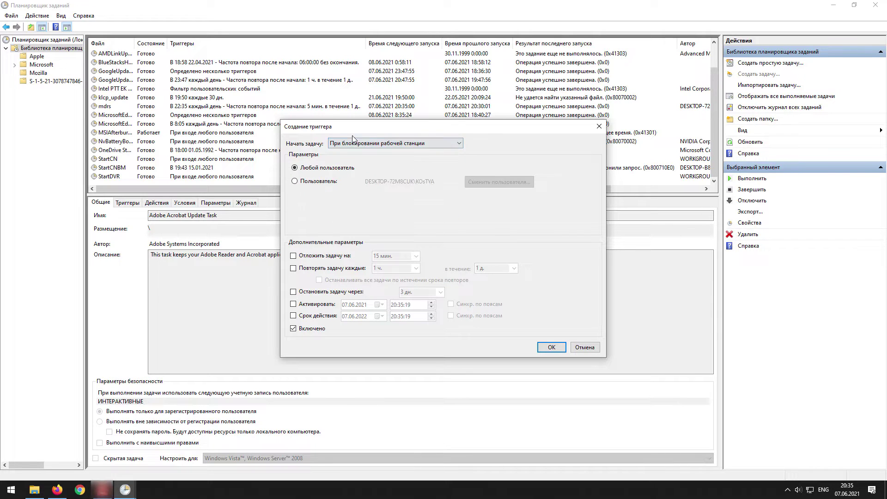
click(552, 346)
- Begin a new action of the type Запуск программы (start a program) for the mining task
click(371, 152)
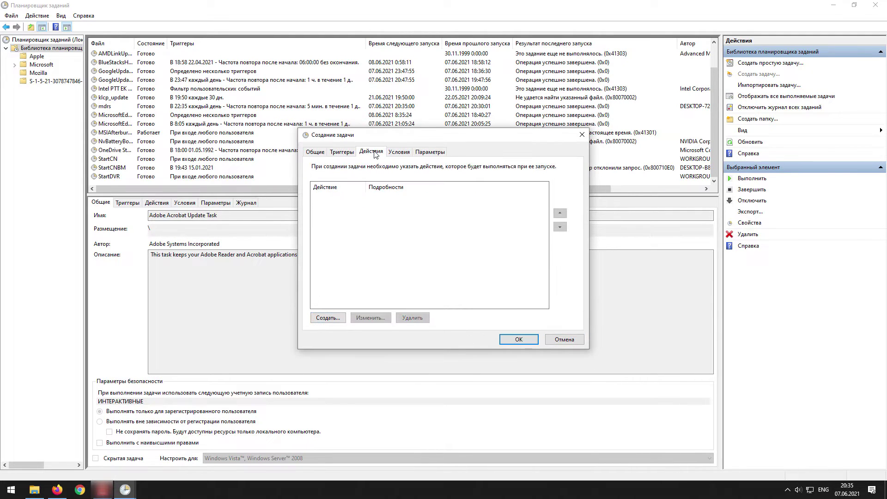
click(341, 318)
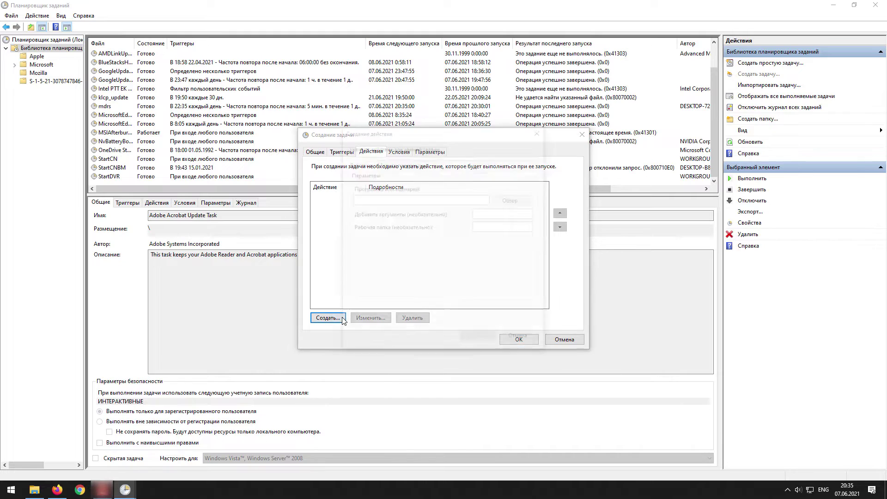
drag(351, 203, 483, 208)
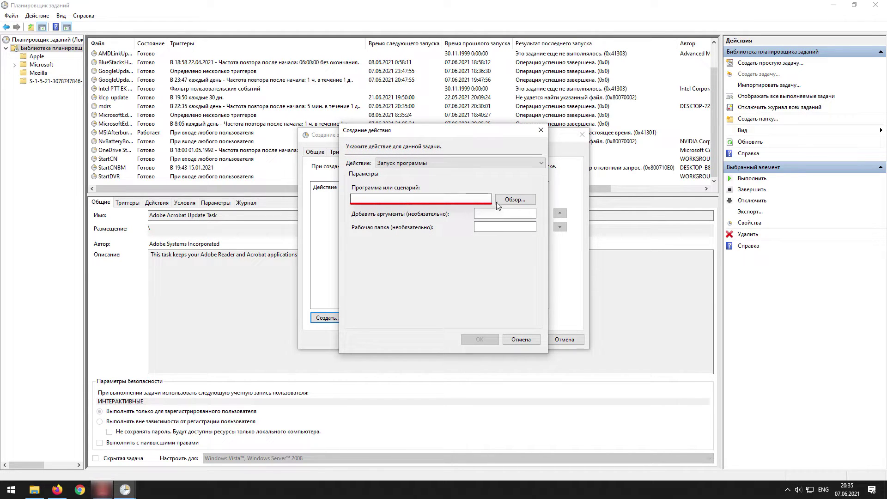
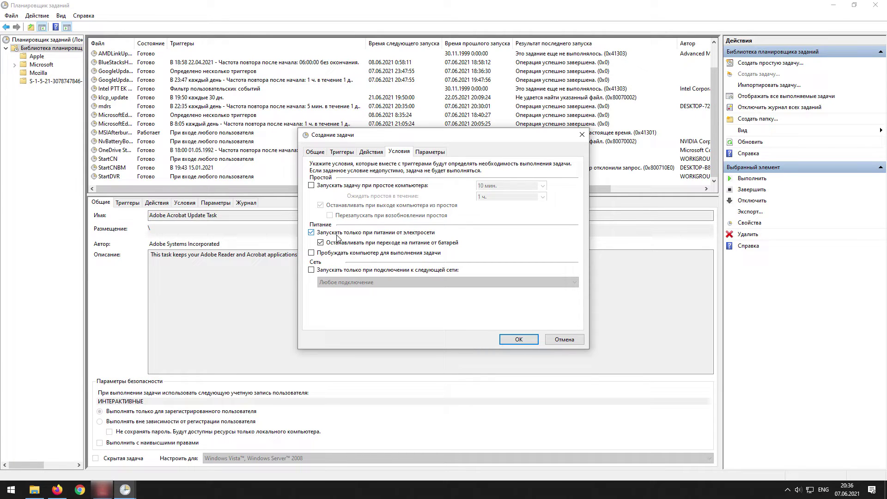
- Disable the AC-power-only condition, enable immediate start after a missed scheduled run, and save the mining task
click(340, 233)
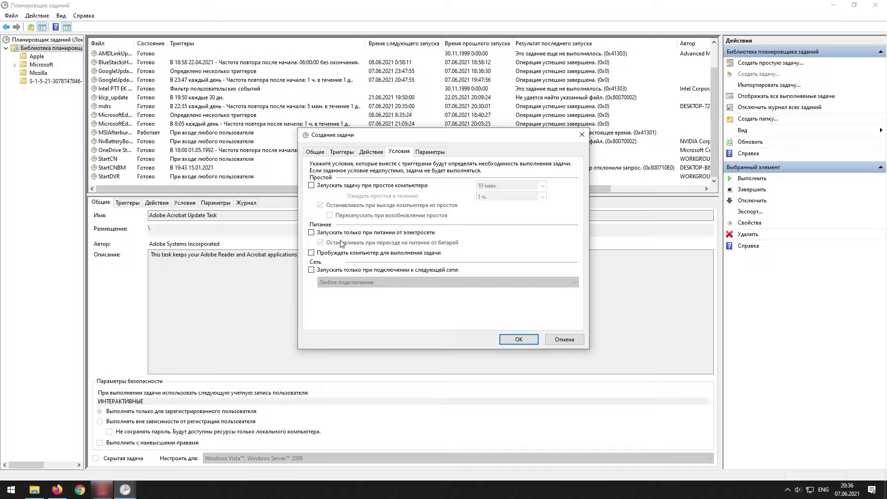
click(426, 153)
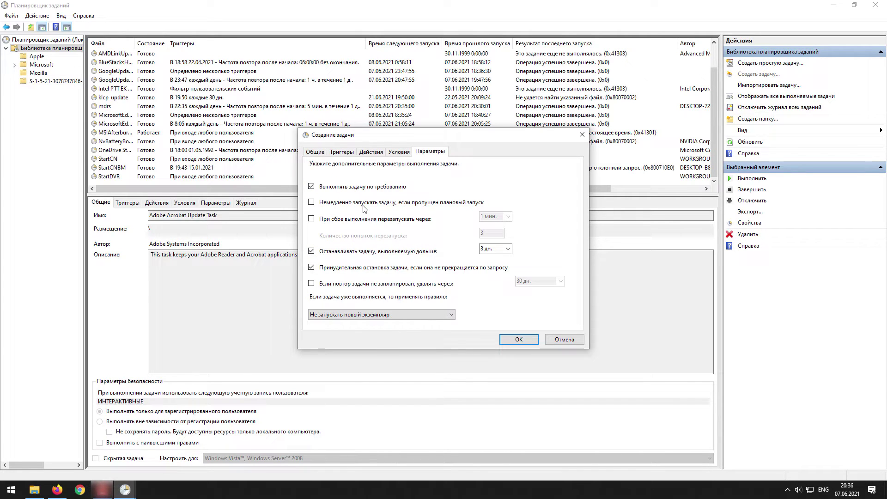
click(311, 203)
click(519, 339)
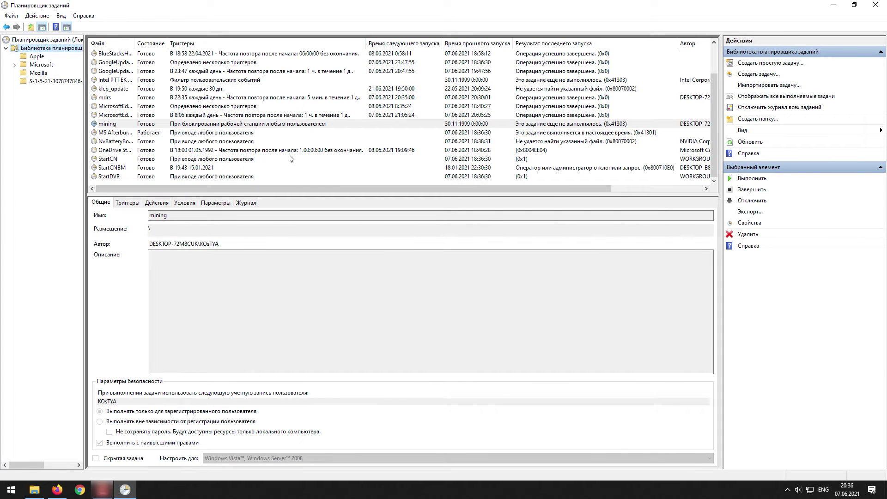
- Run the mining task manually to test the miner launch, close the XMRig window and minimize Task Scheduler
click(118, 126)
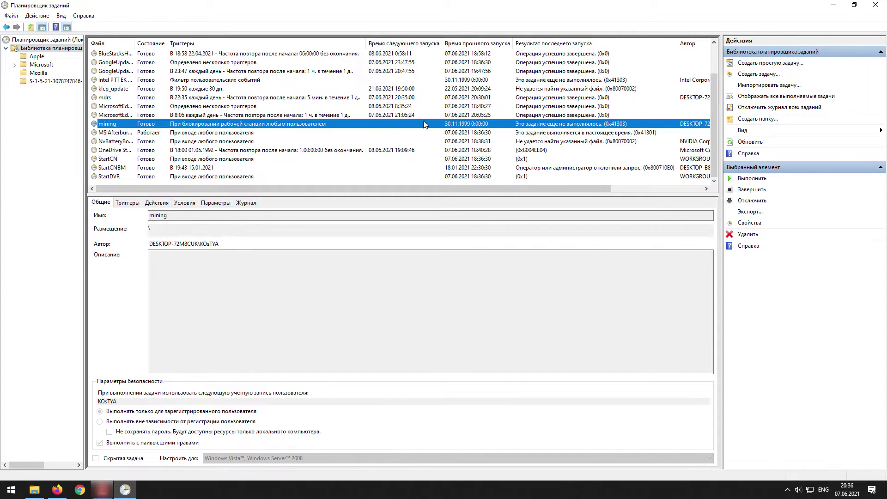
click(768, 179)
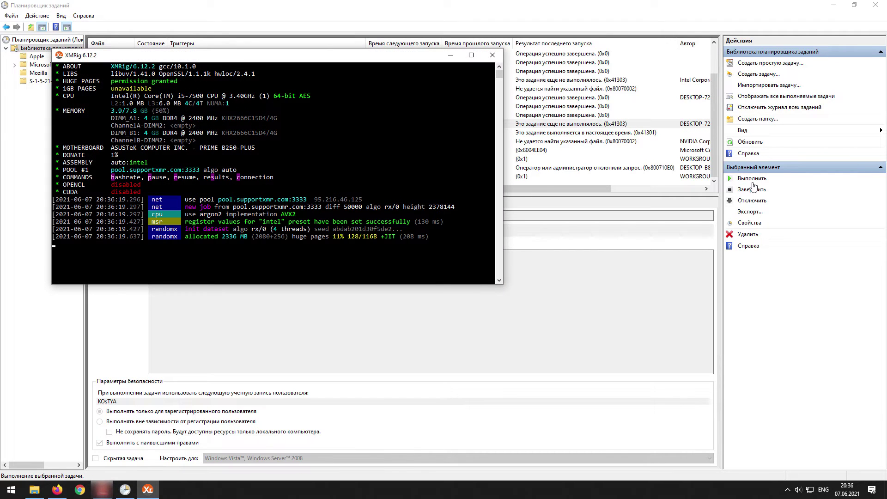
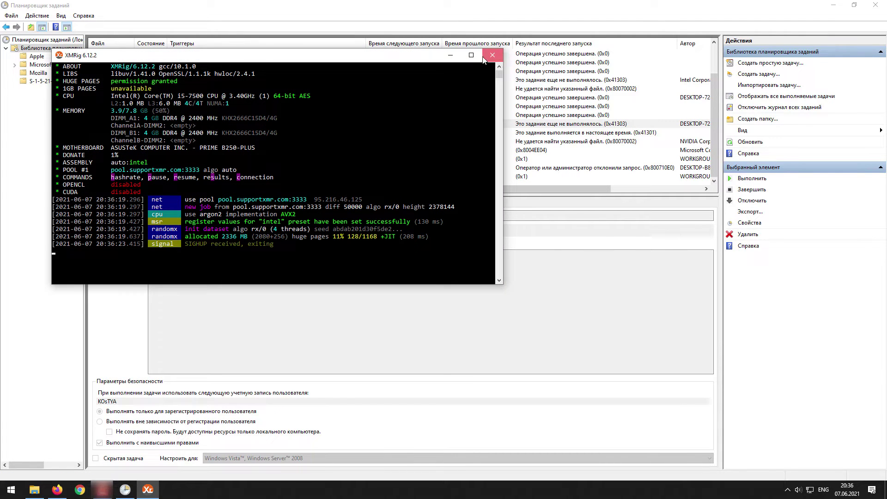
click(833, 6)
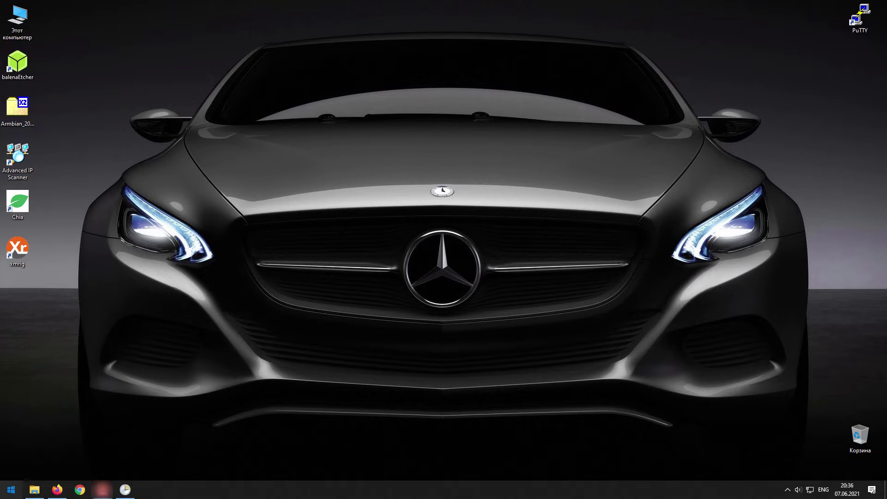
- Open the screen saver settings from the lock screen personalization and confirm a 1-minute interval with the sign-in screen on resume
click(11, 489)
click(13, 445)
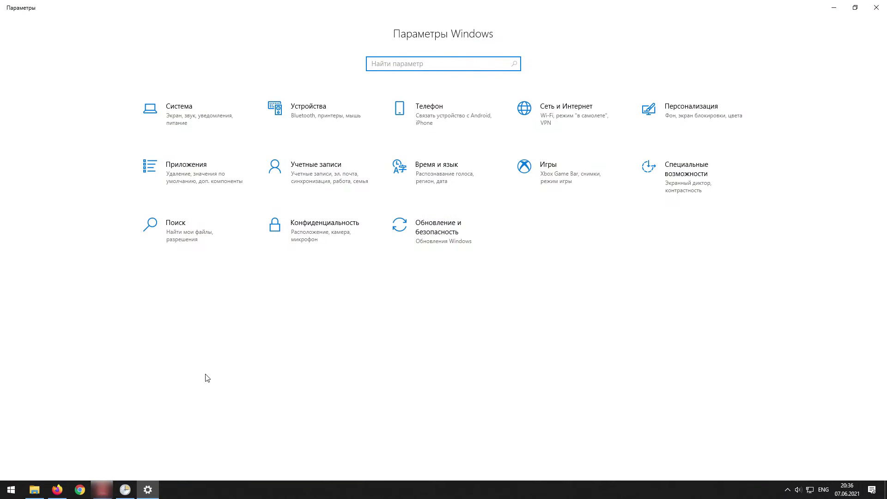
click(689, 131)
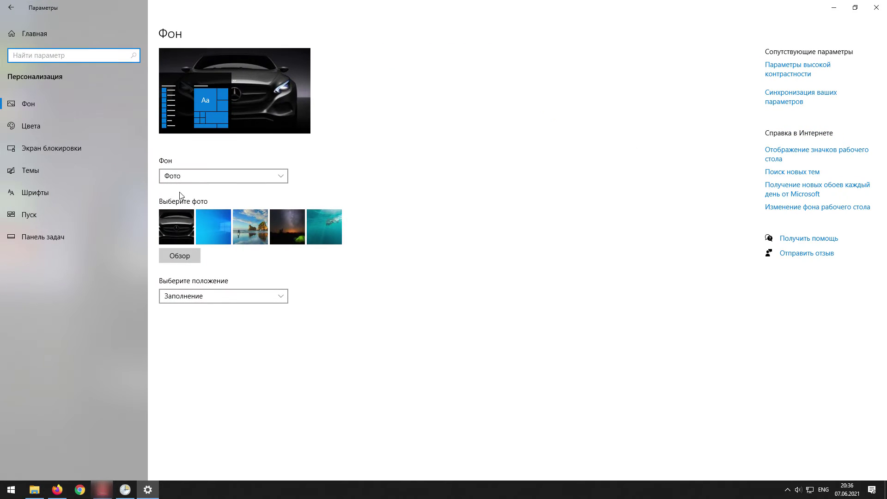
click(64, 149)
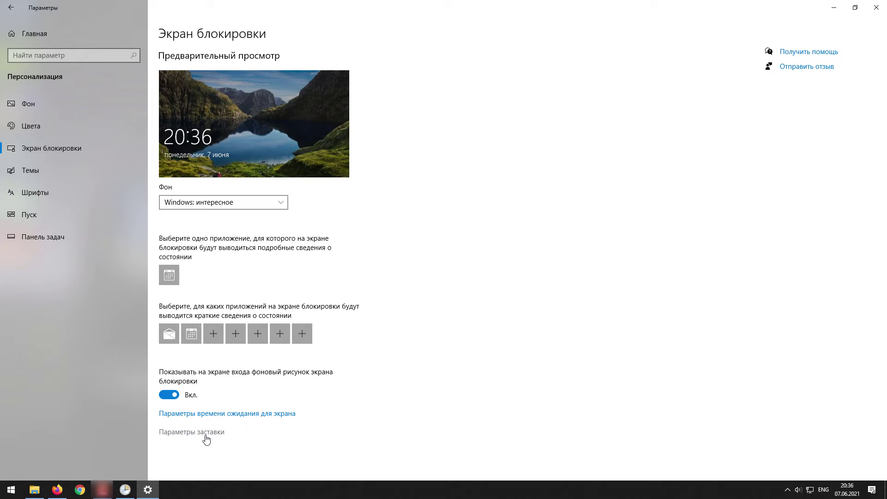
click(203, 432)
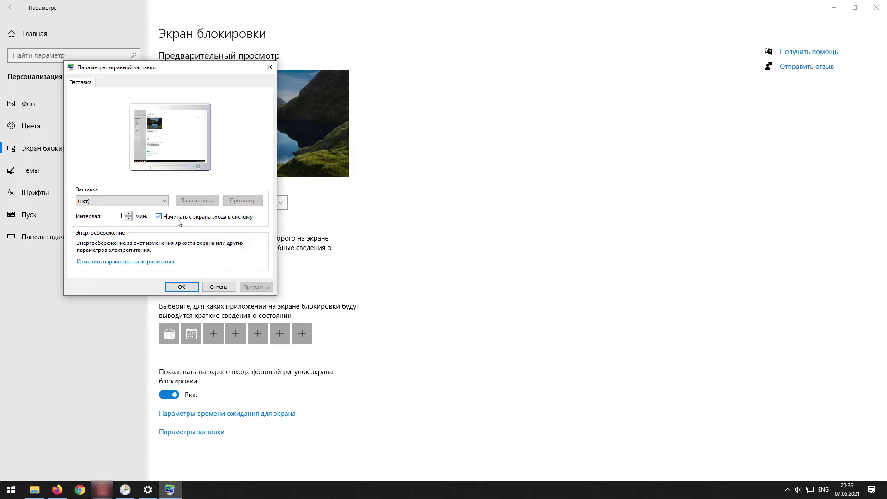
click(181, 287)
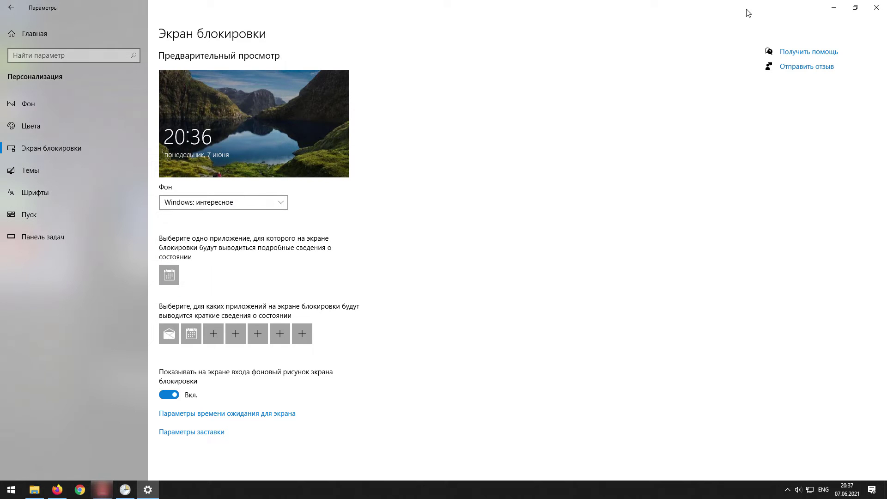
- Close the Settings window, lock the workstation to test the mining task, and return to the desktop
click(876, 7)
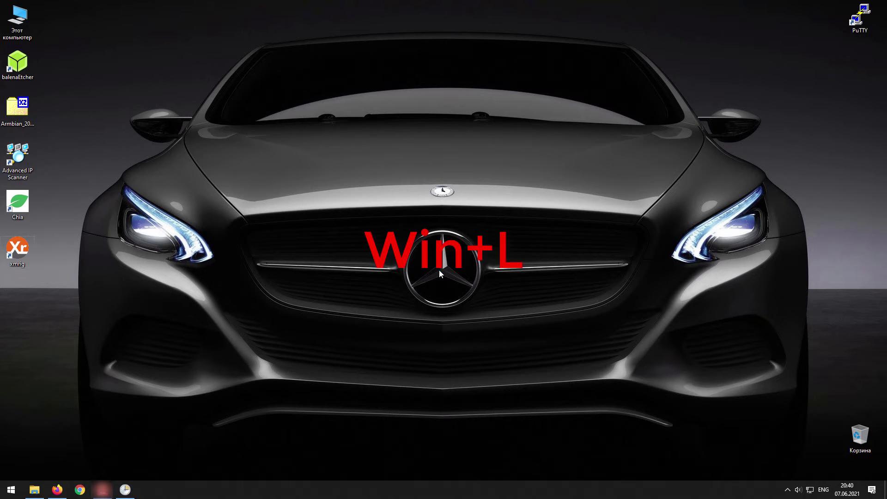
key(super+l)
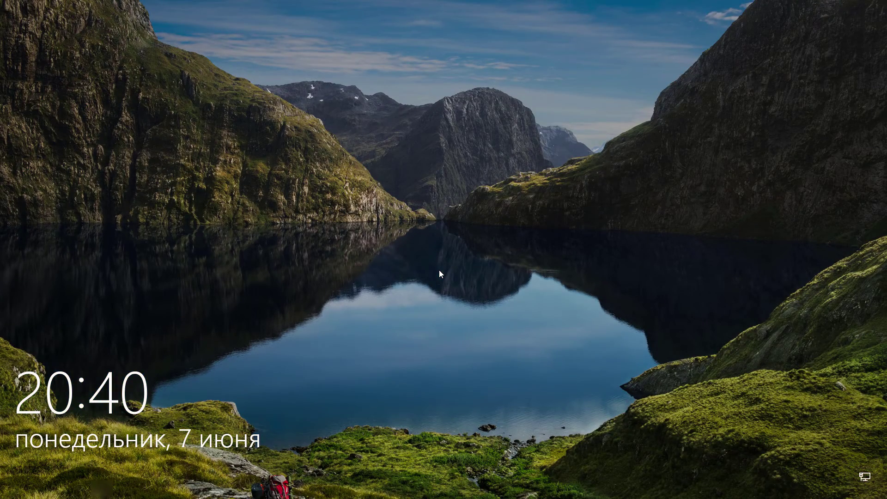
click(438, 270)
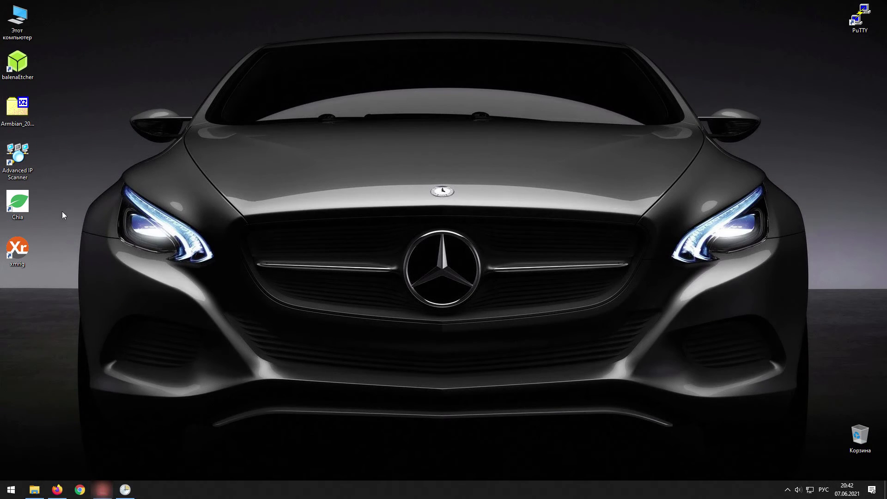
- Launch Chia from the desktop, choose the existing private key to reach the full node page, and exit Chia
double_click(18, 202)
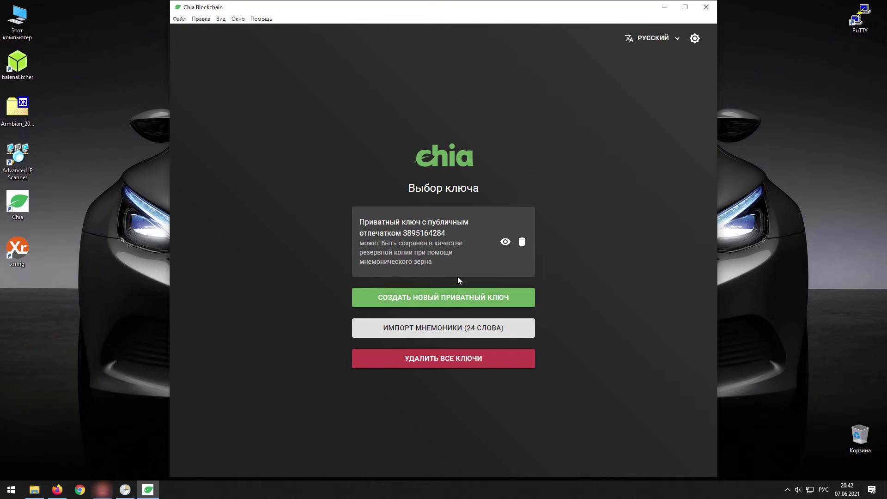
click(429, 235)
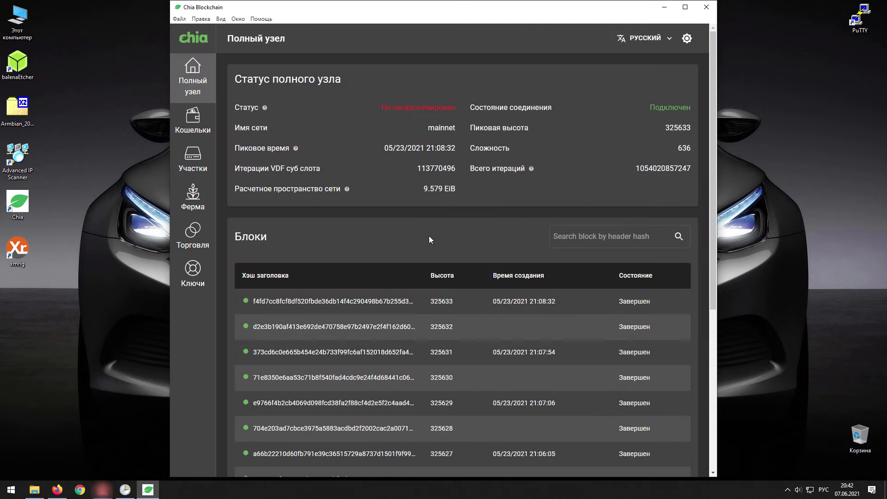
click(705, 7)
click(376, 254)
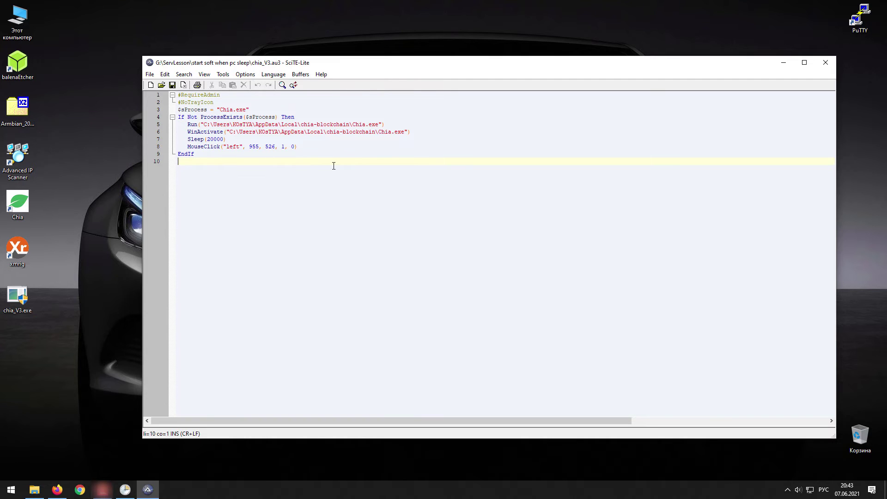
- Close the chia_V3.au3 script and check the security permissions of chia_V3.exe for the user account and the administrators group
click(824, 63)
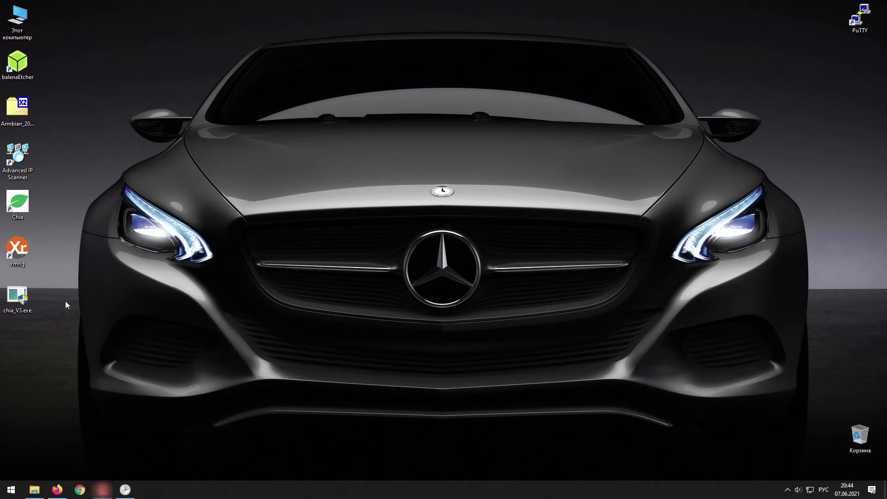
right_click(27, 295)
click(51, 288)
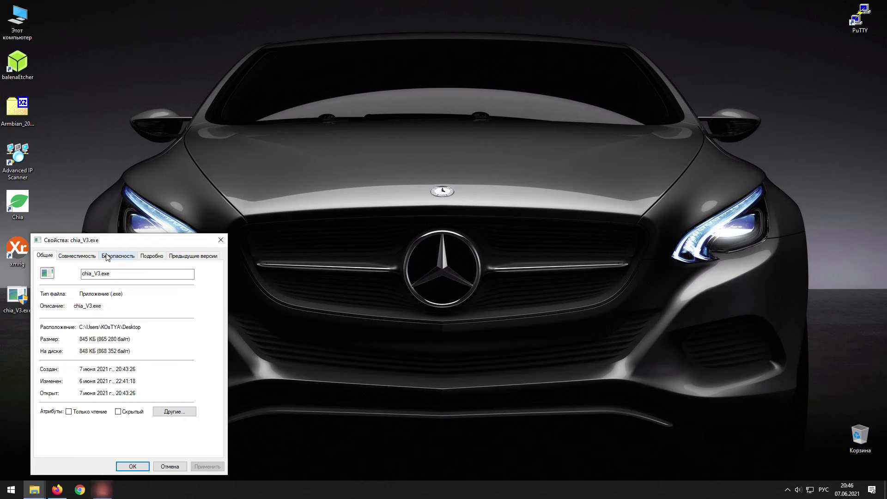
click(106, 257)
click(96, 300)
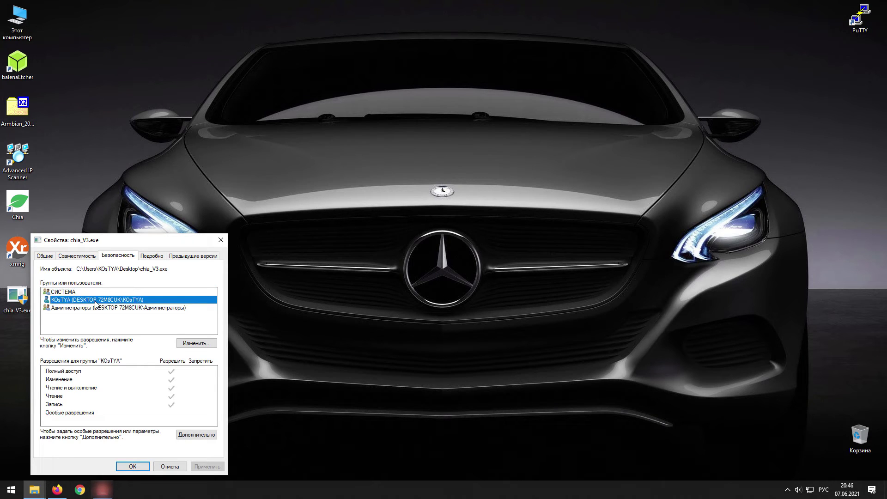
click(98, 308)
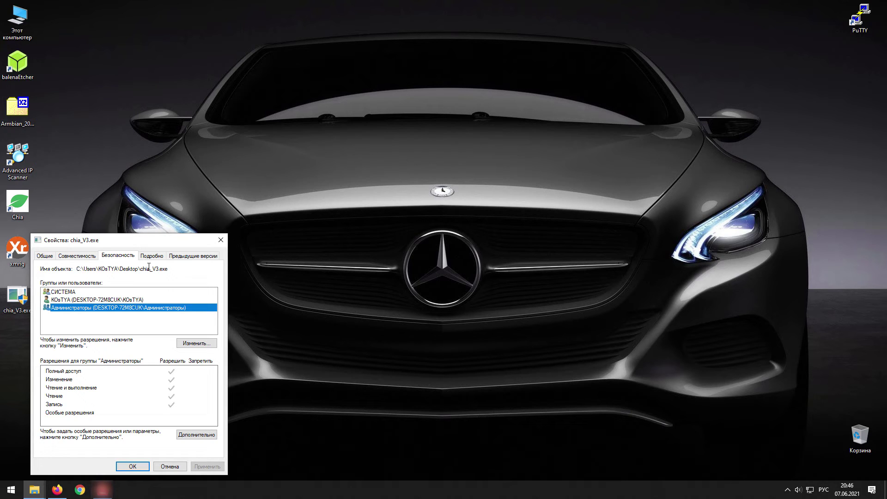
click(221, 240)
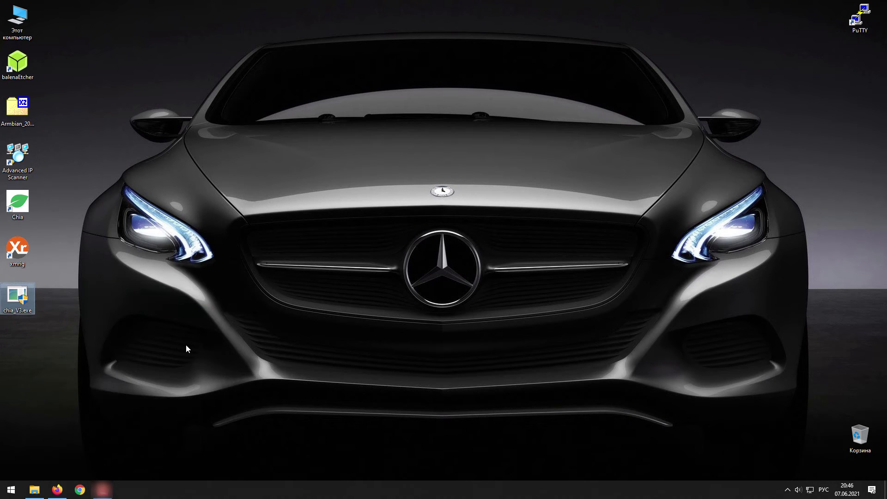
- Open Task Scheduler with taskschd.msc and display the actions of the mining task in the task library
key(super+r)
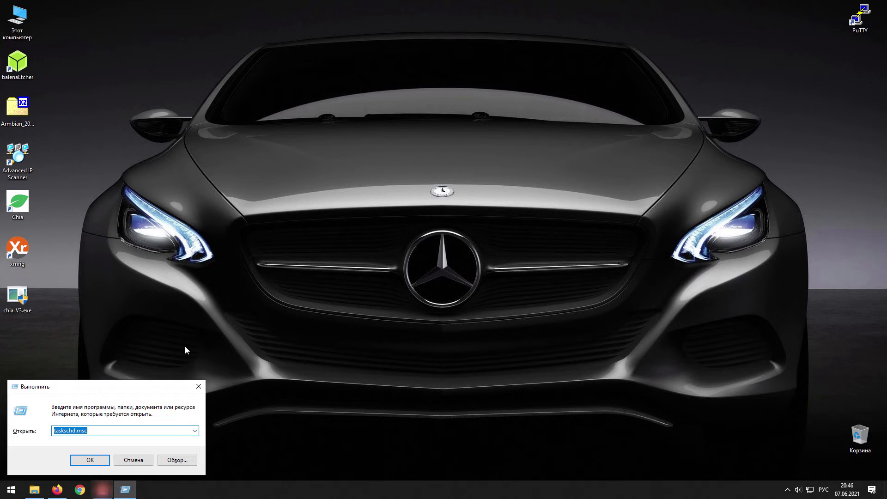
key(Return)
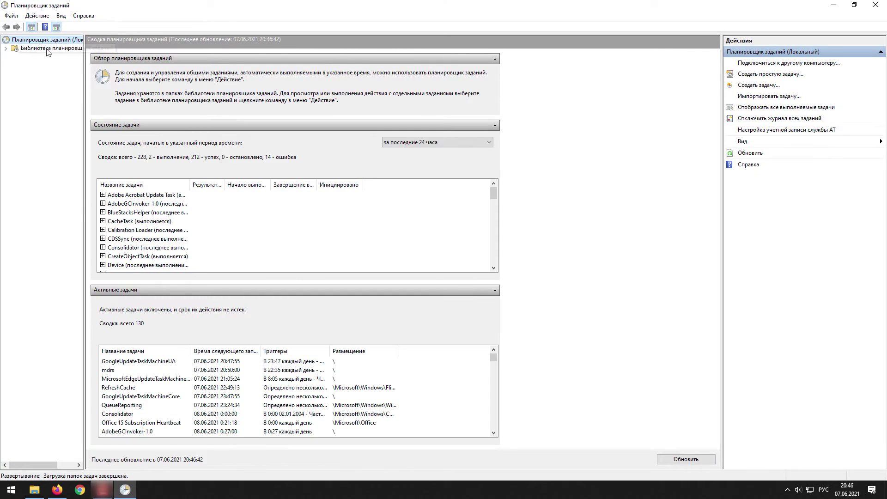
click(48, 48)
double_click(114, 159)
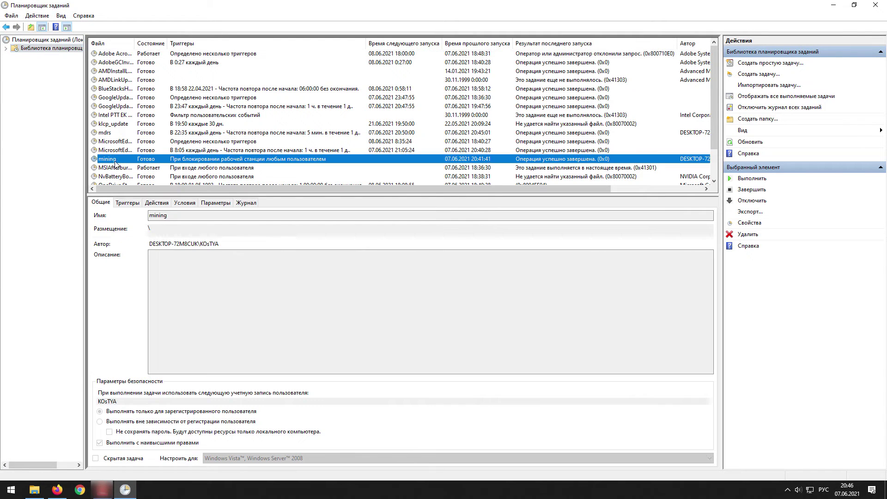
click(186, 132)
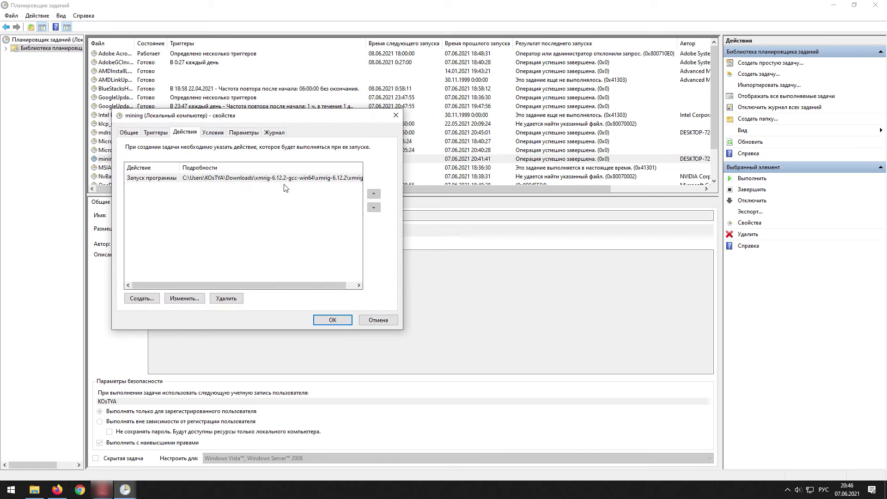
- Change the mining task's action to run chia_V3.exe from the desktop with no working folder, save it, and minimize Task Scheduler
click(184, 298)
click(515, 201)
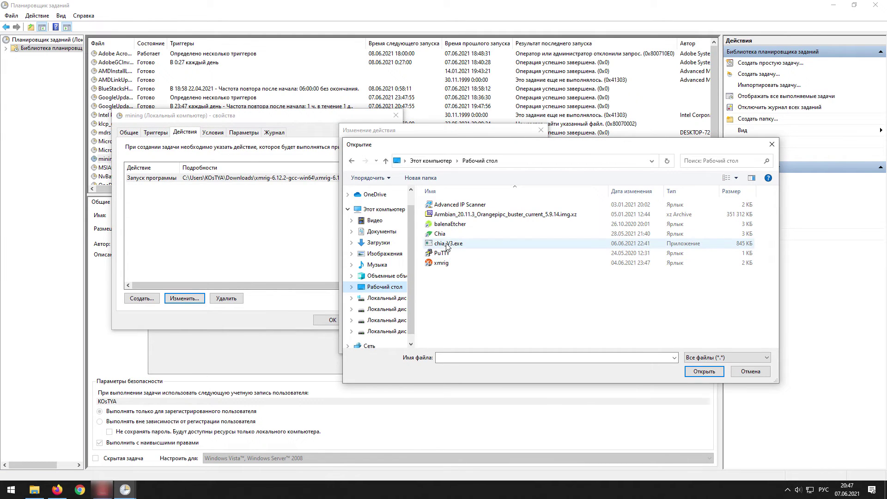
double_click(447, 244)
drag(477, 225, 560, 228)
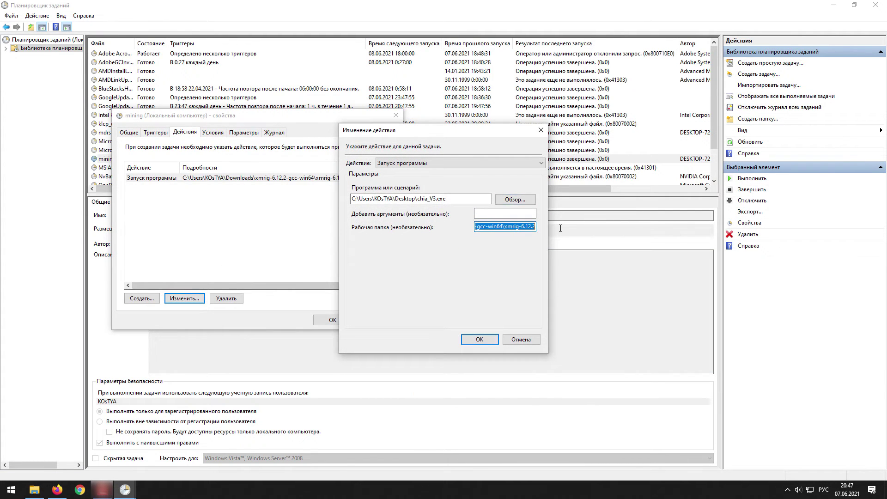
click(480, 340)
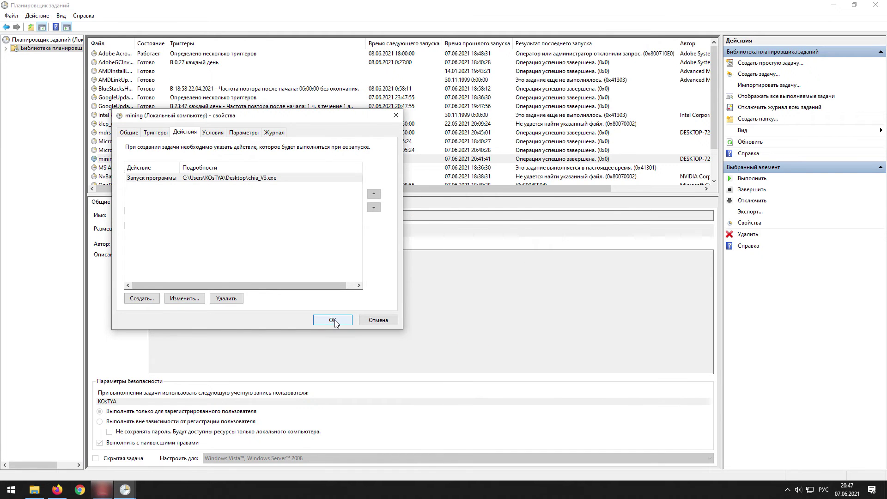
click(334, 318)
click(833, 5)
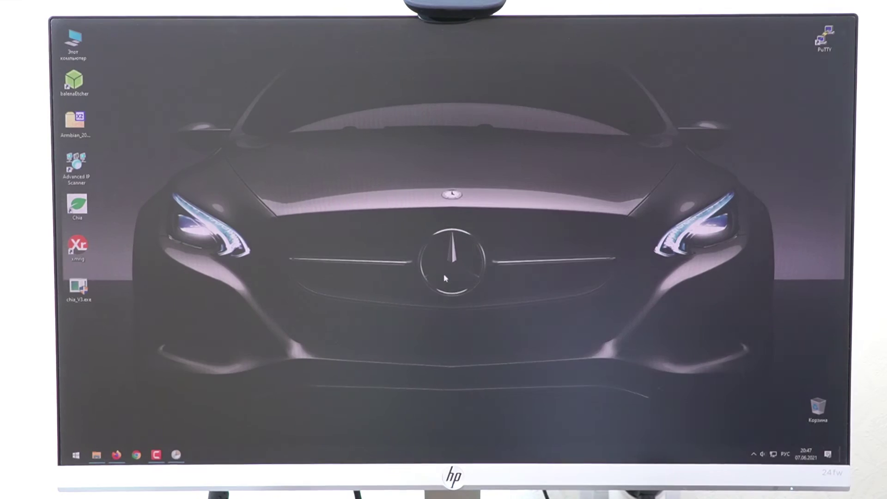
- Lock and unlock the workstation to test the automatic Chia launch and key selection, and exit Chia
key(super+l)
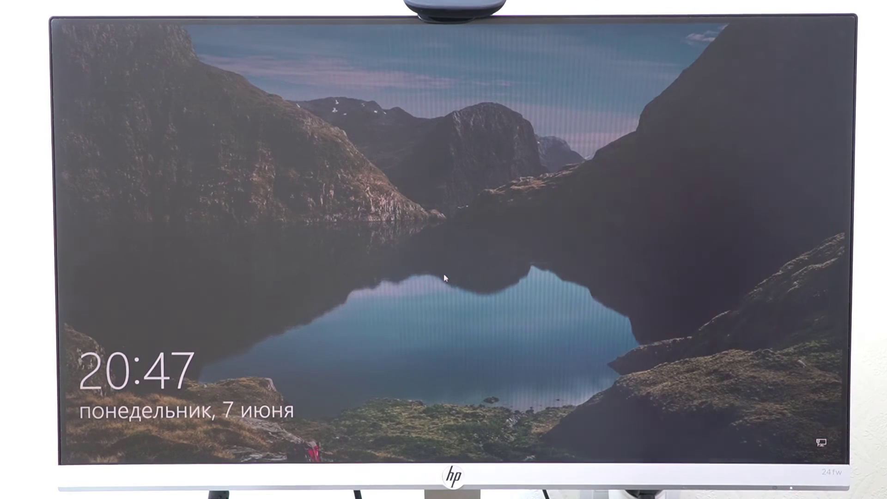
click(460, 266)
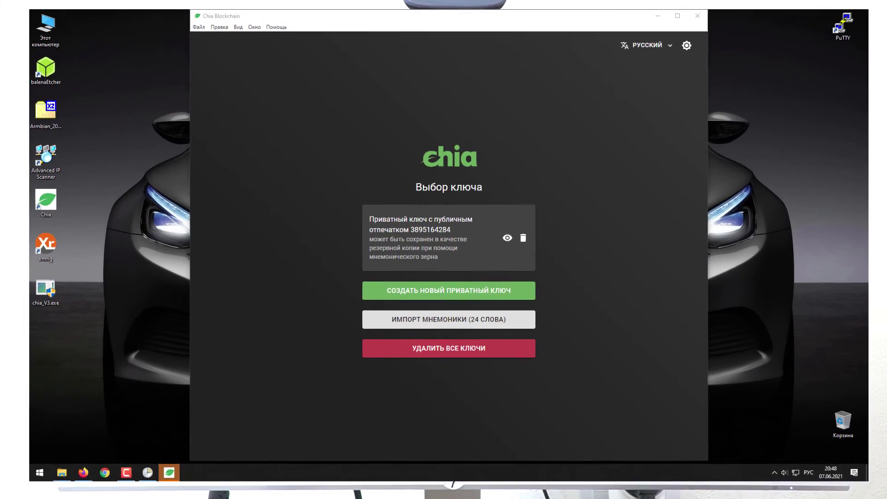
click(442, 248)
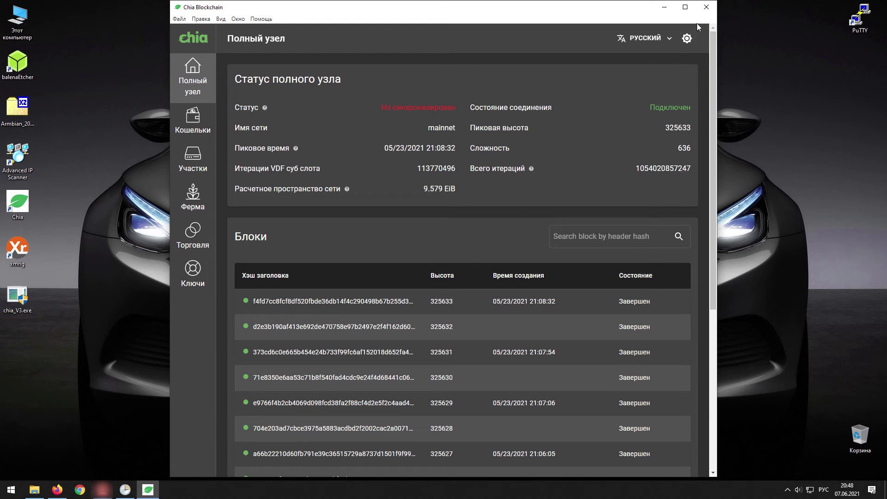
click(706, 6)
click(385, 250)
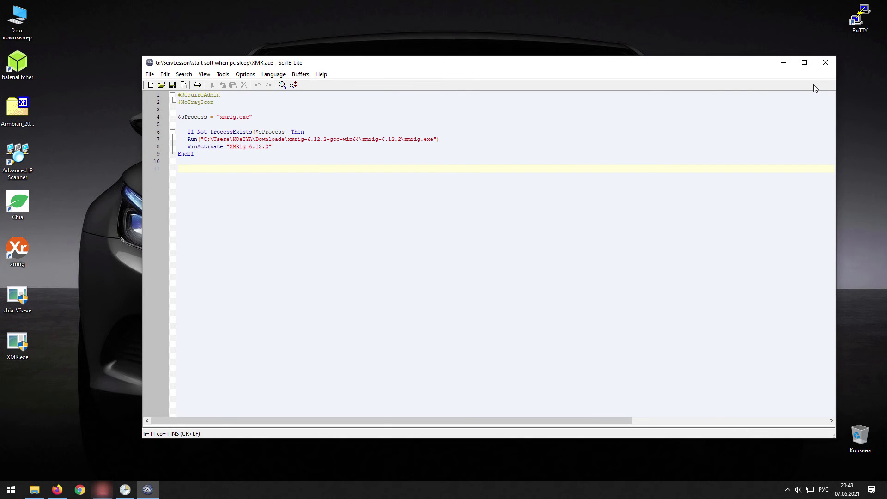
- Close the XMR.au3 script, lock and unlock the workstation to test the XMRig launch, and move the XMRig window toward the desktop's centre
click(825, 64)
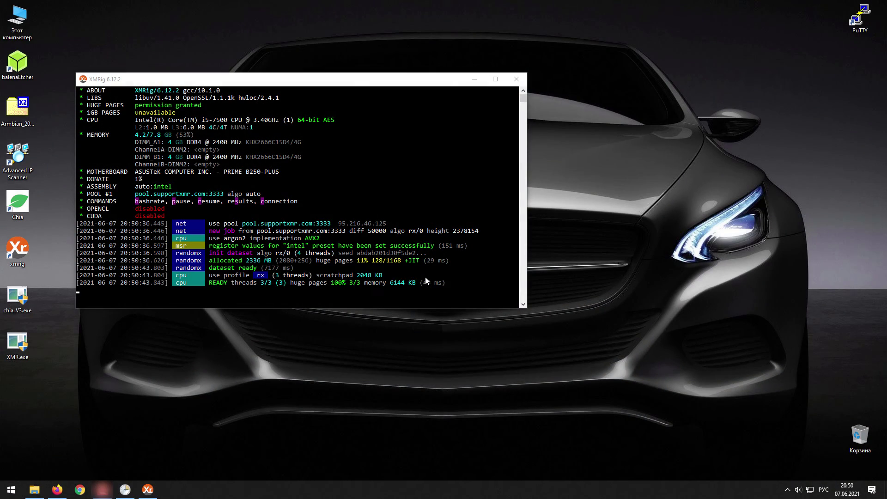
key(super+l)
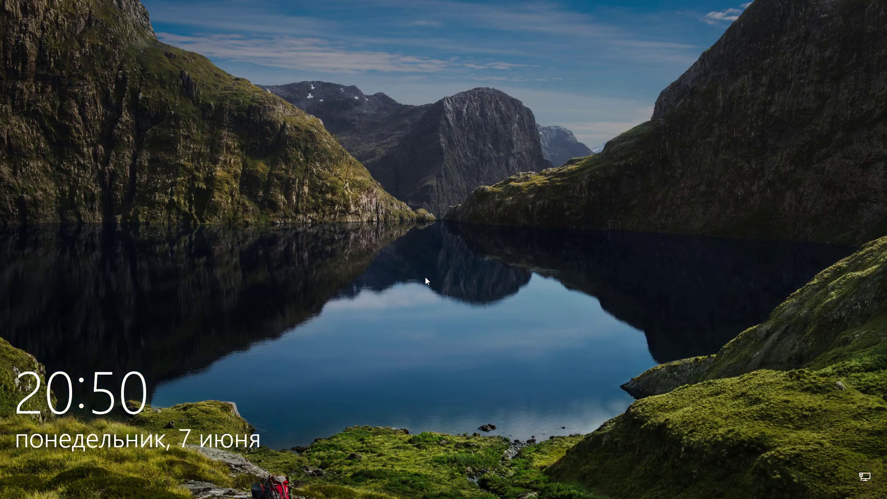
click(425, 277)
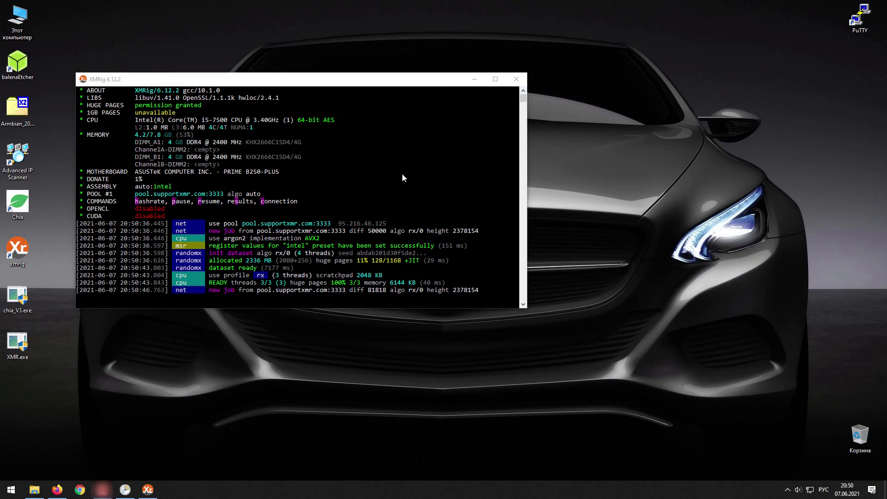
drag(400, 82, 553, 105)
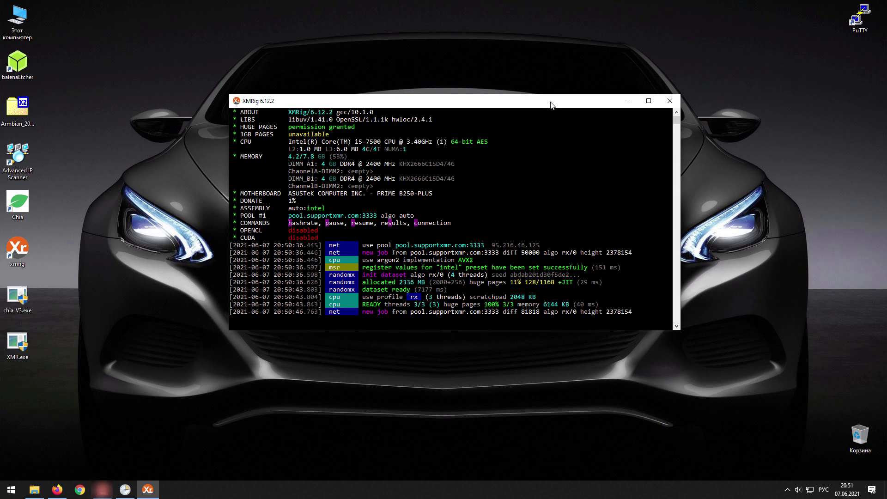